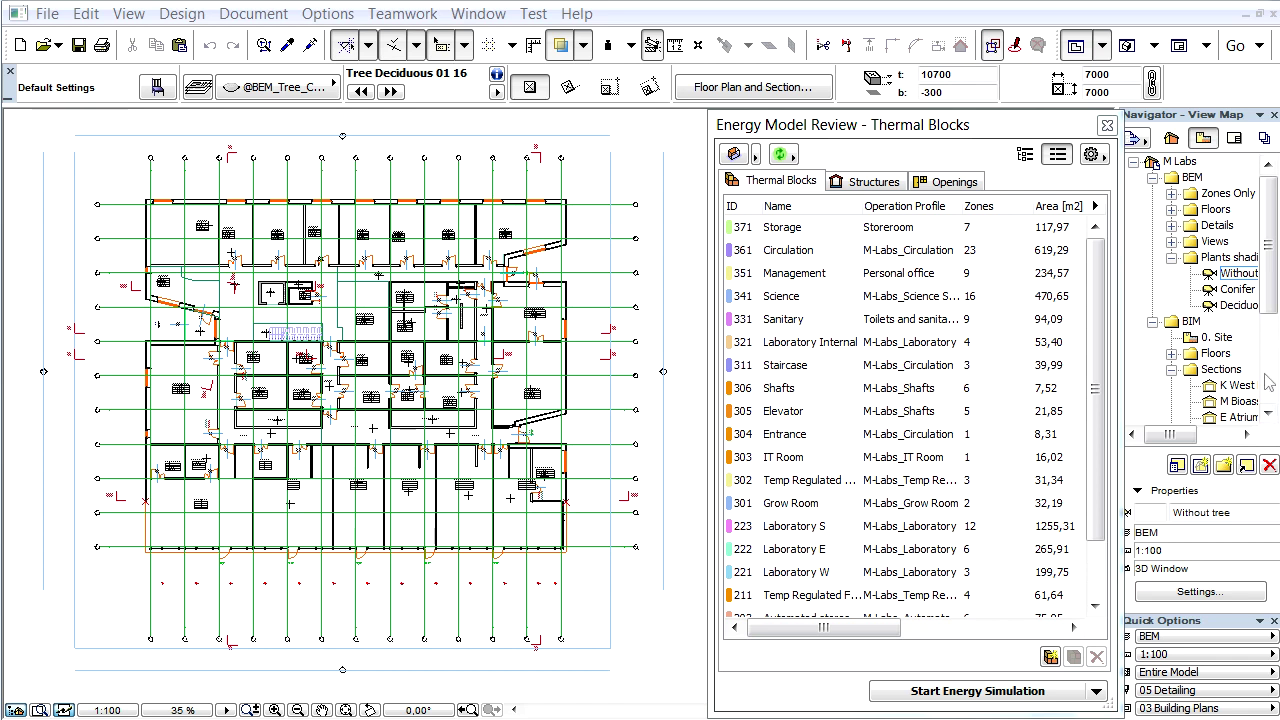
Step: Open the Without tree, Conifer and Deciduous plant-shading 3D views in turn, ending on Deciduous
double_click(1240, 273)
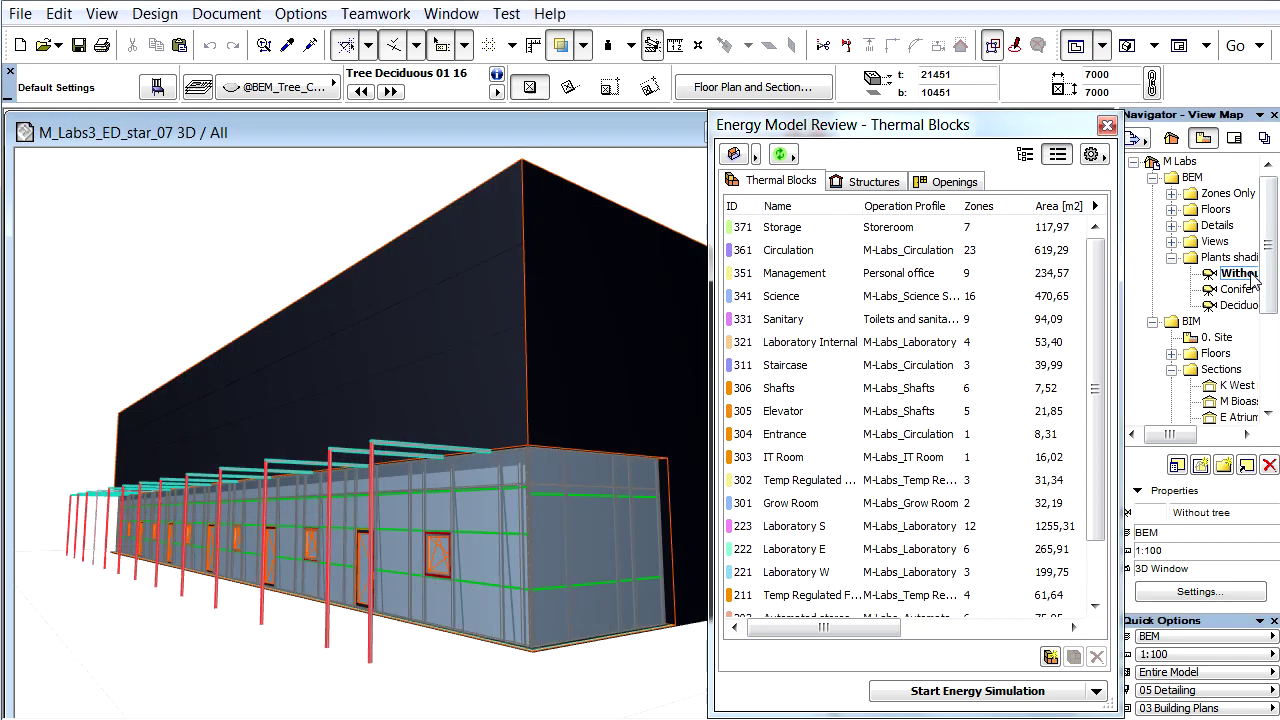
double_click(1238, 289)
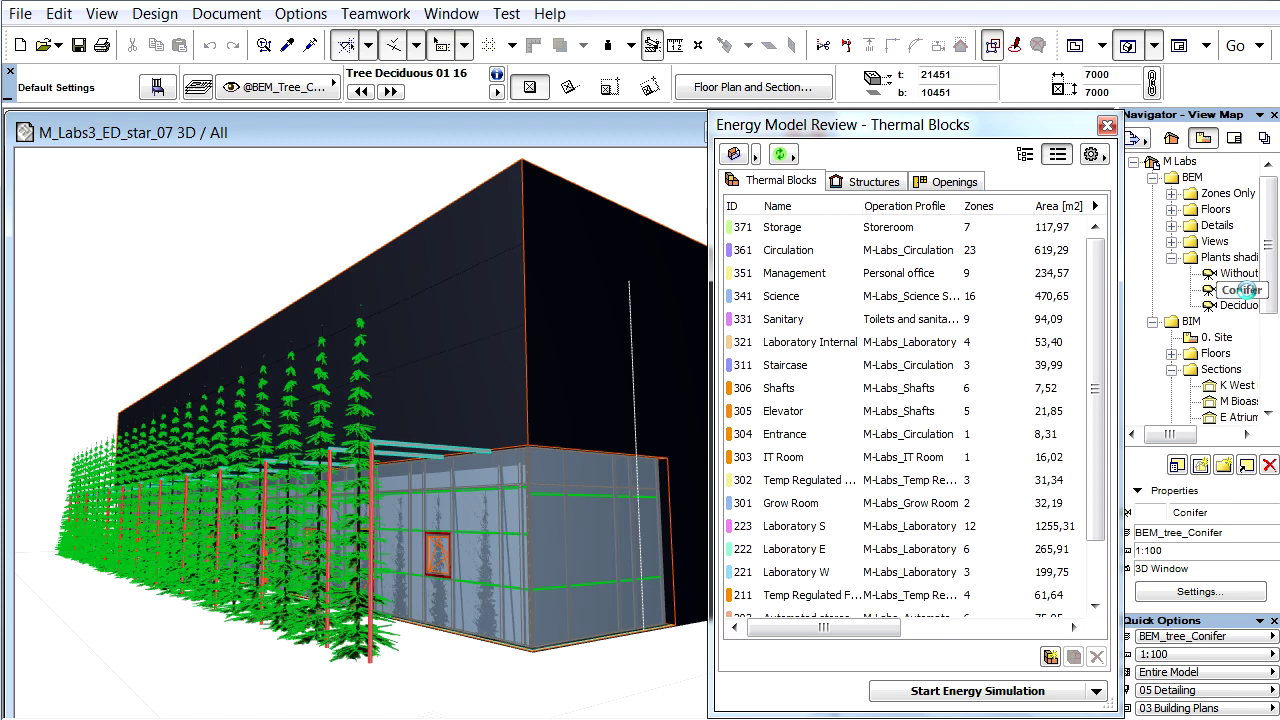
double_click(1240, 306)
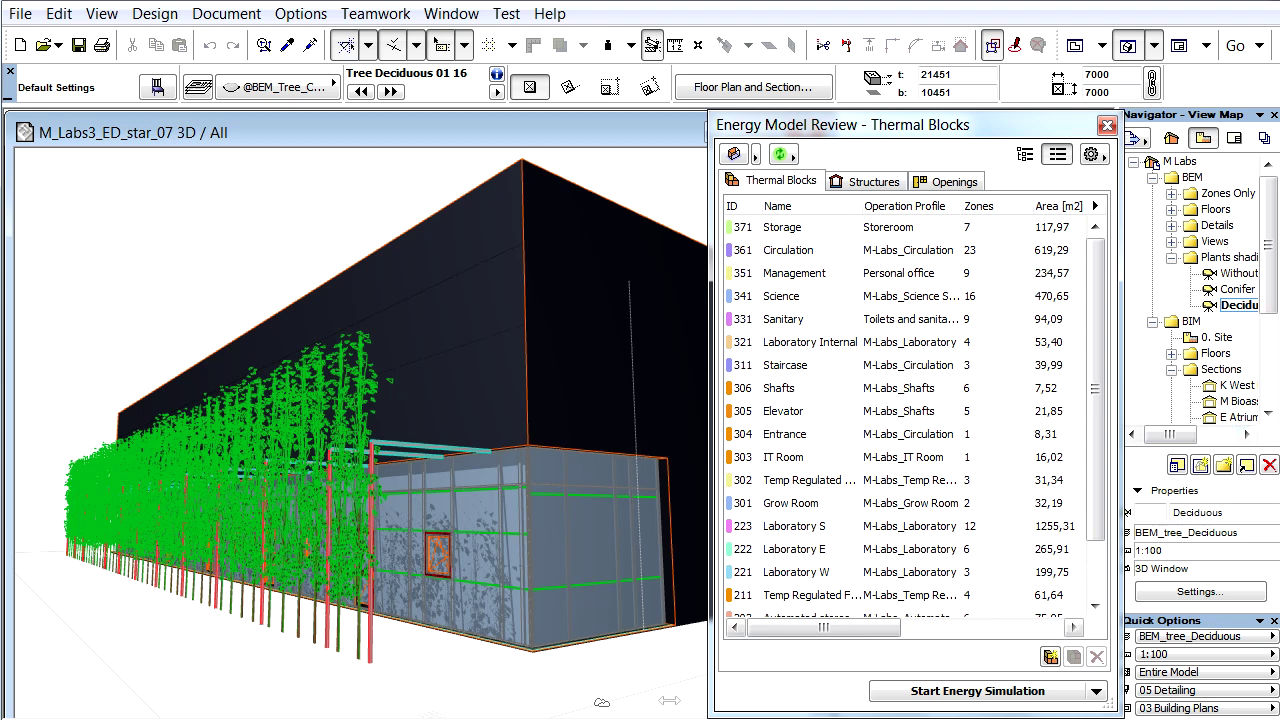
key(Escape)
shift+middle_drag(422, 360, 330, 416)
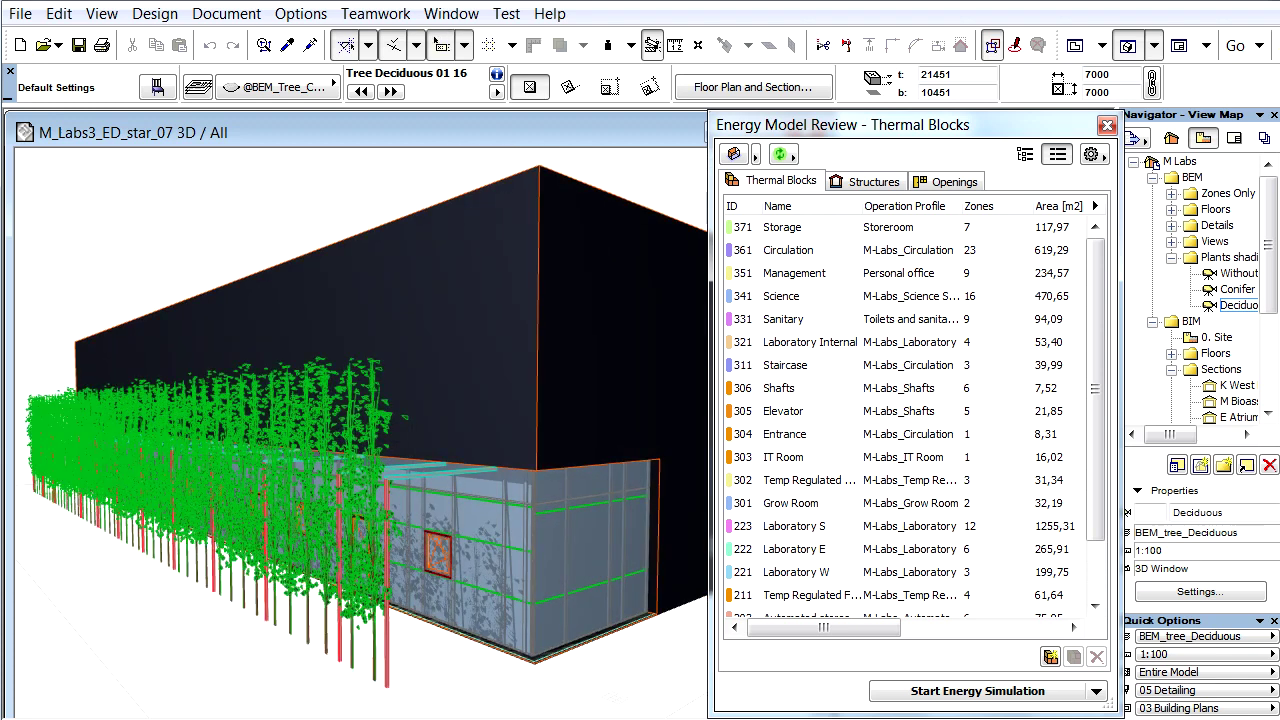
key(ctrl+t)
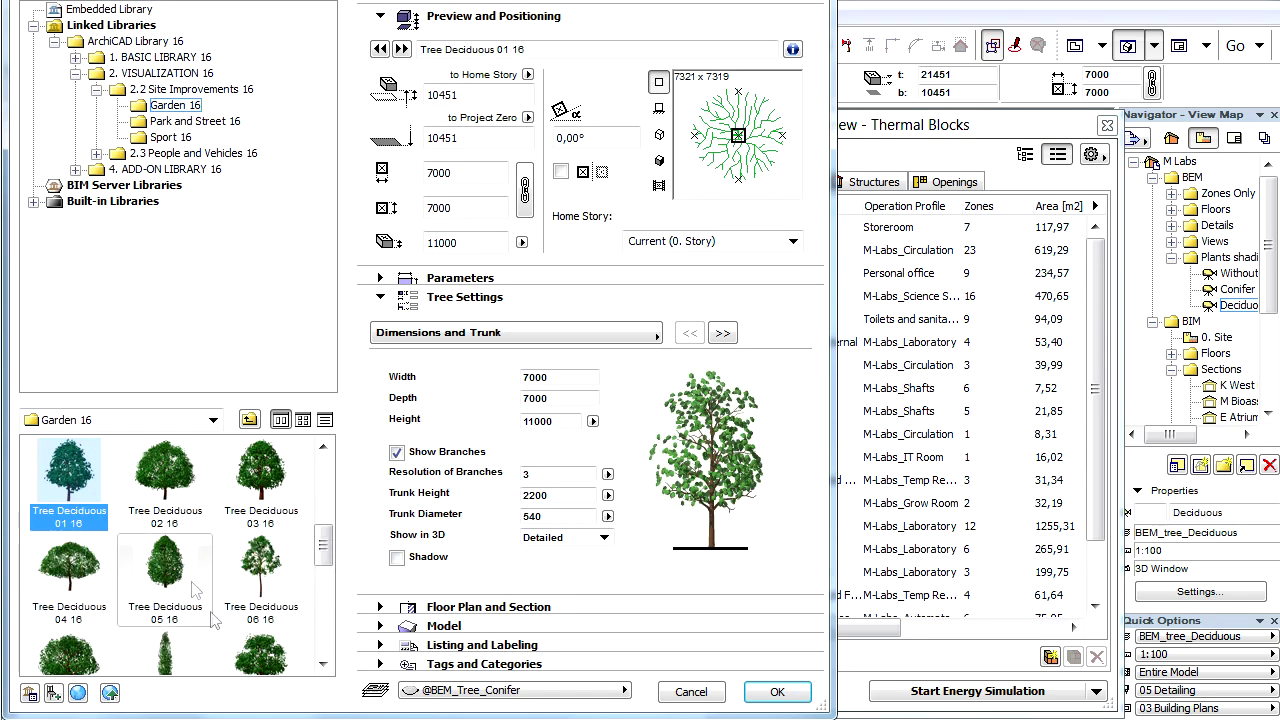
drag(323, 545, 327, 585)
click(290, 590)
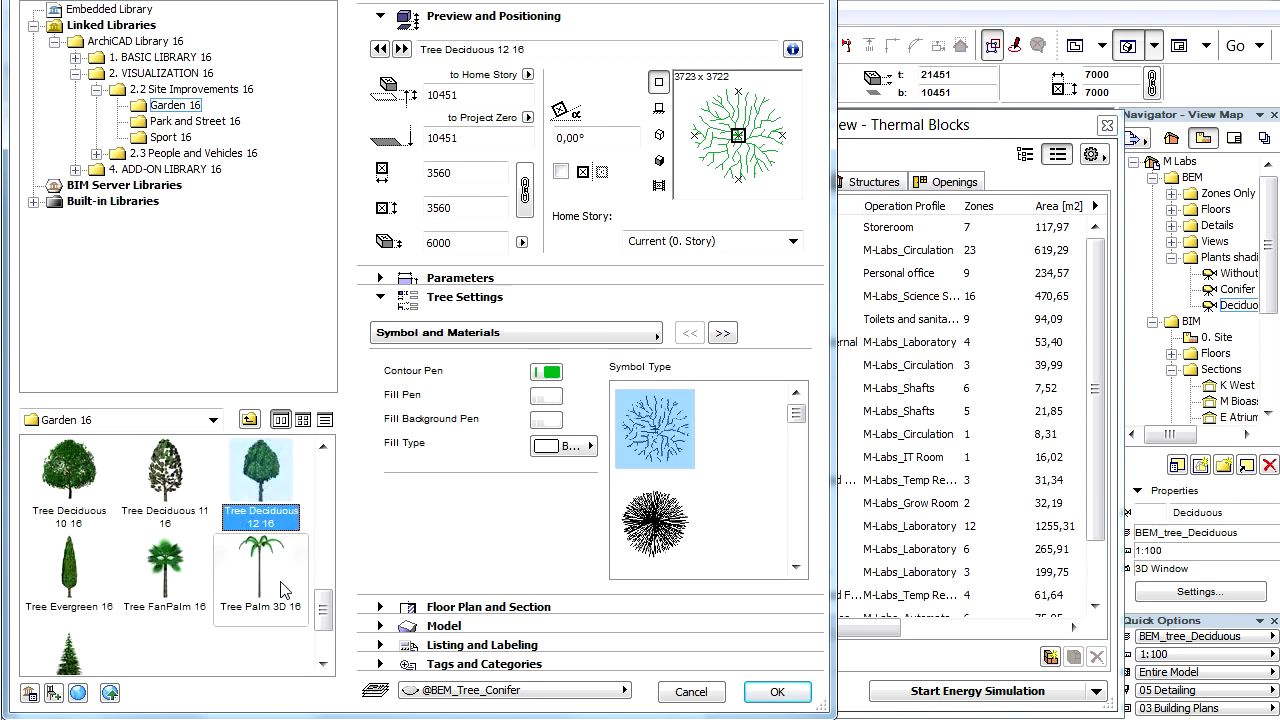
scroll(282, 590, down, 2)
click(180, 528)
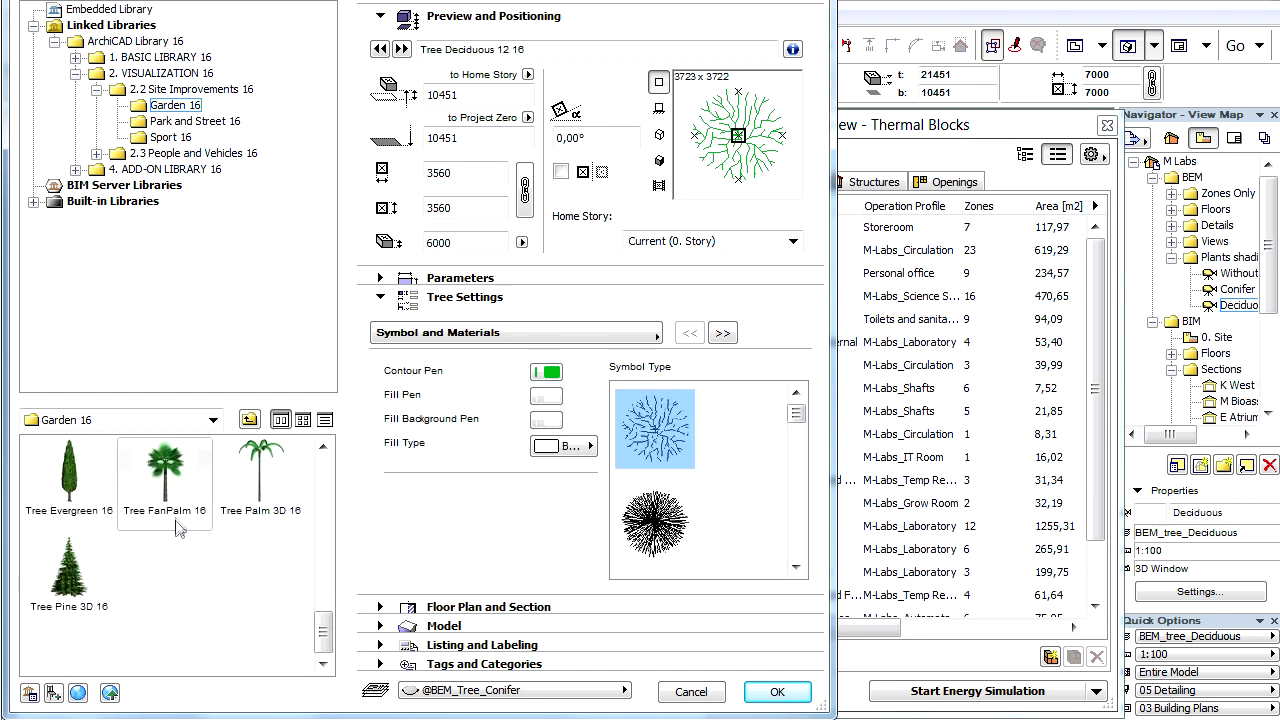
click(256, 515)
click(88, 598)
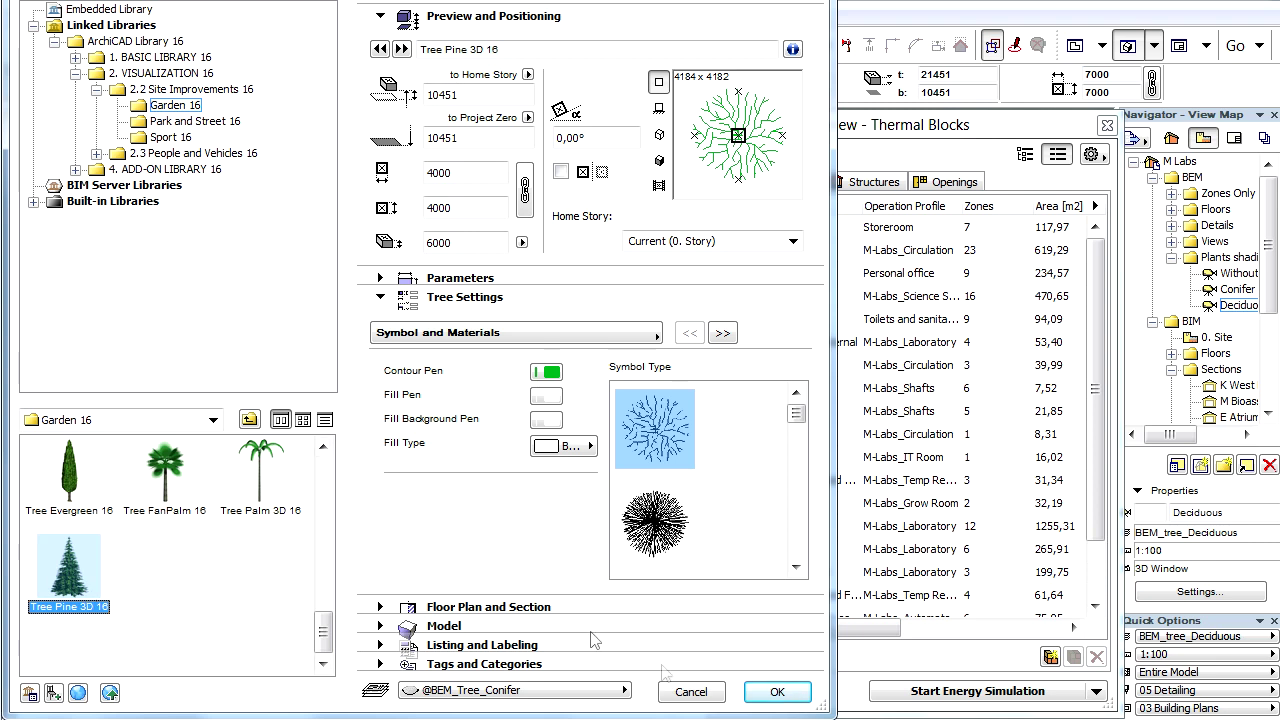
click(700, 691)
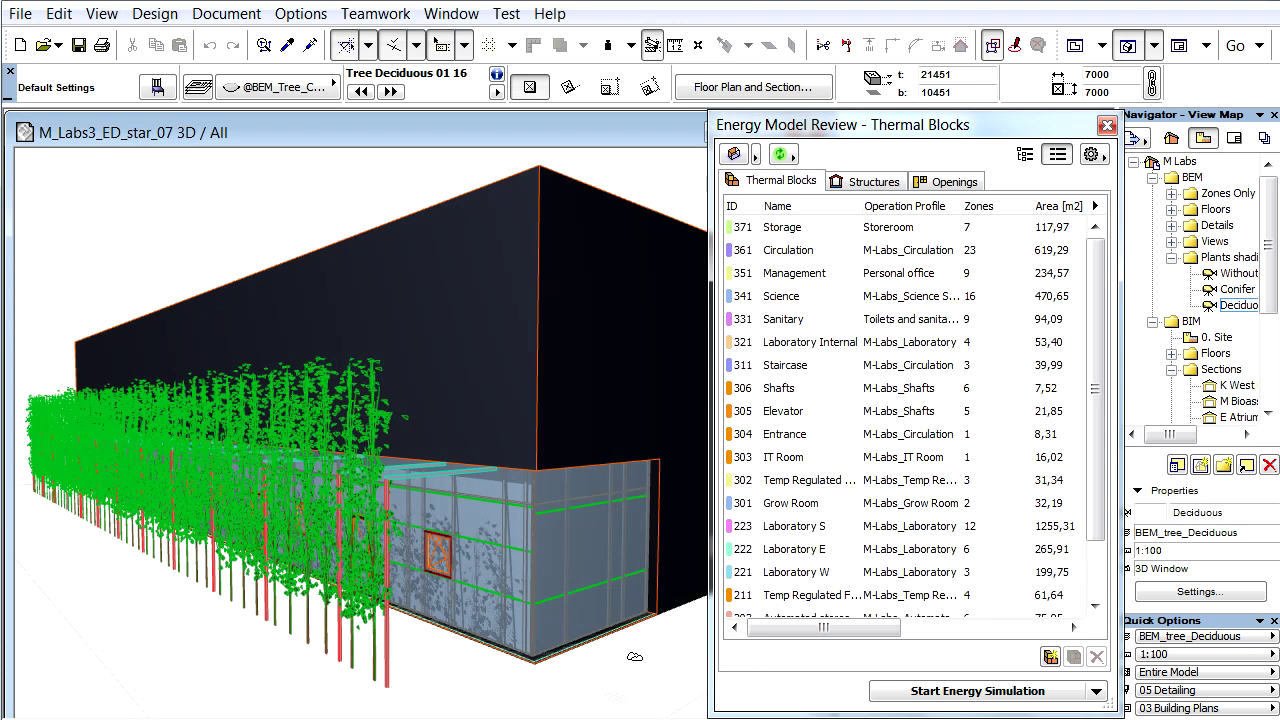
Step: Cycle through the Without tree, Conifer, Deciduous and Conifer views, finishing on Without tree
double_click(1238, 273)
click(1238, 289)
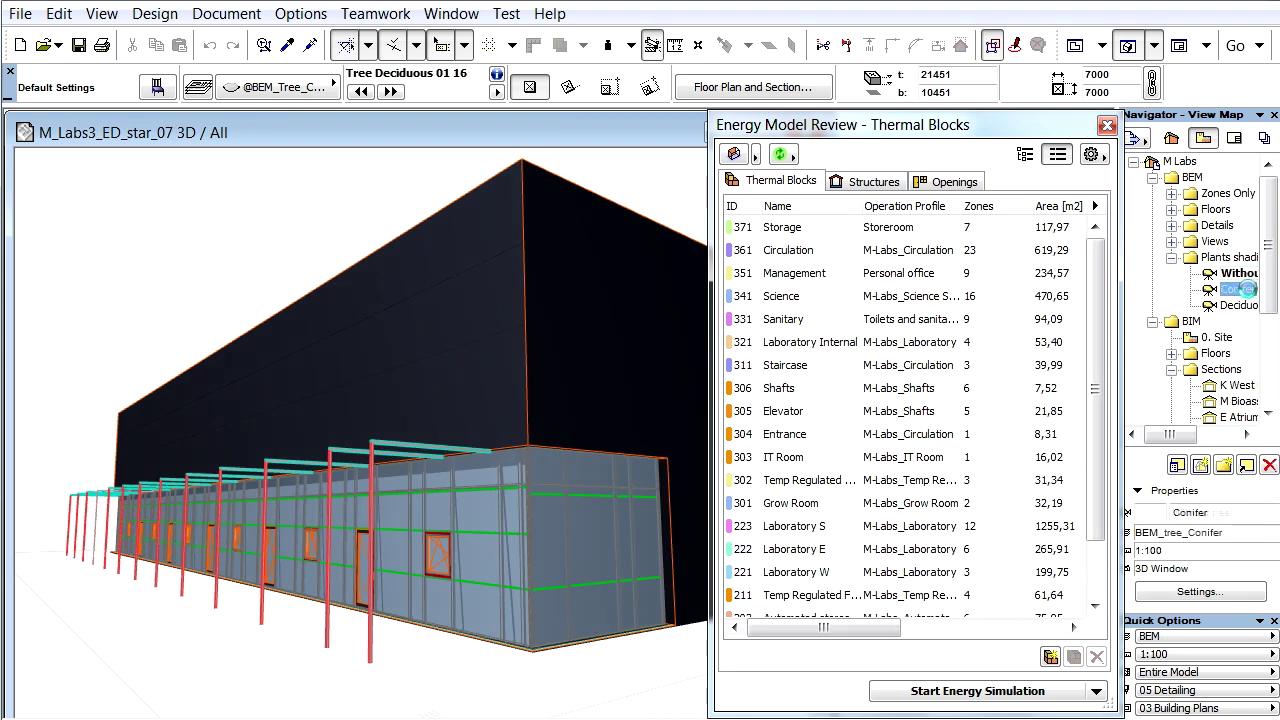
double_click(1238, 305)
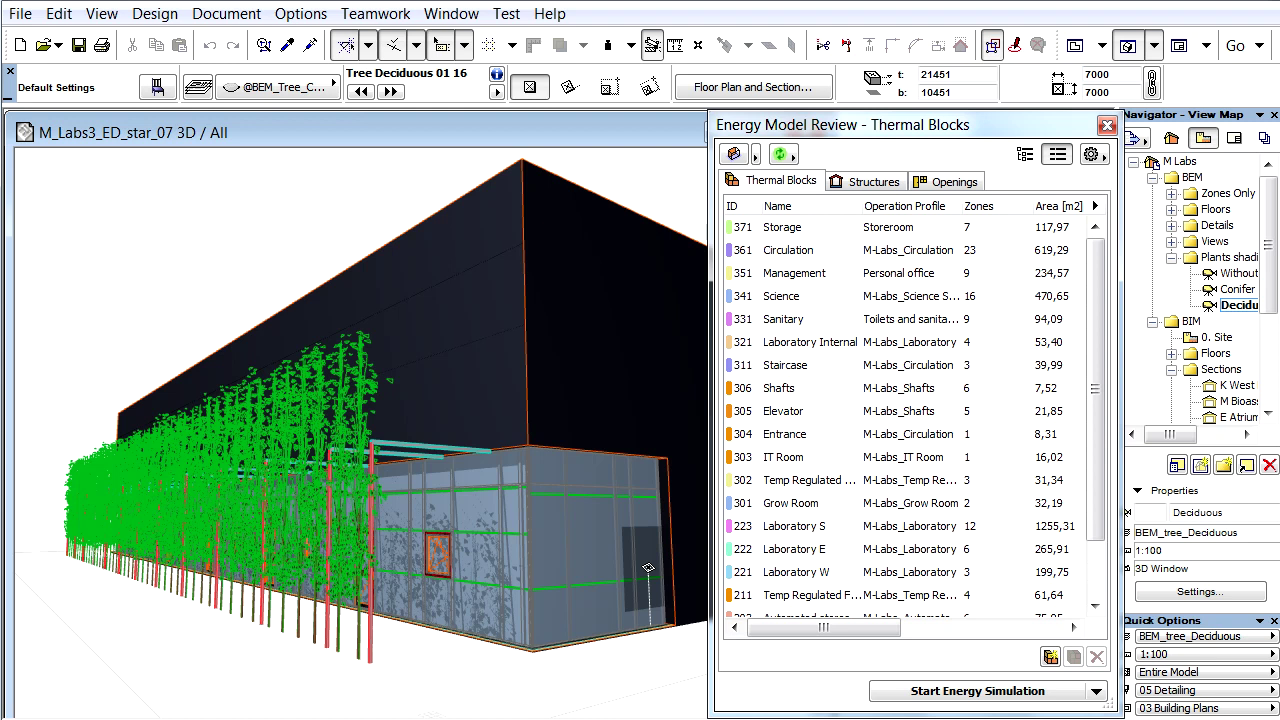
double_click(1240, 289)
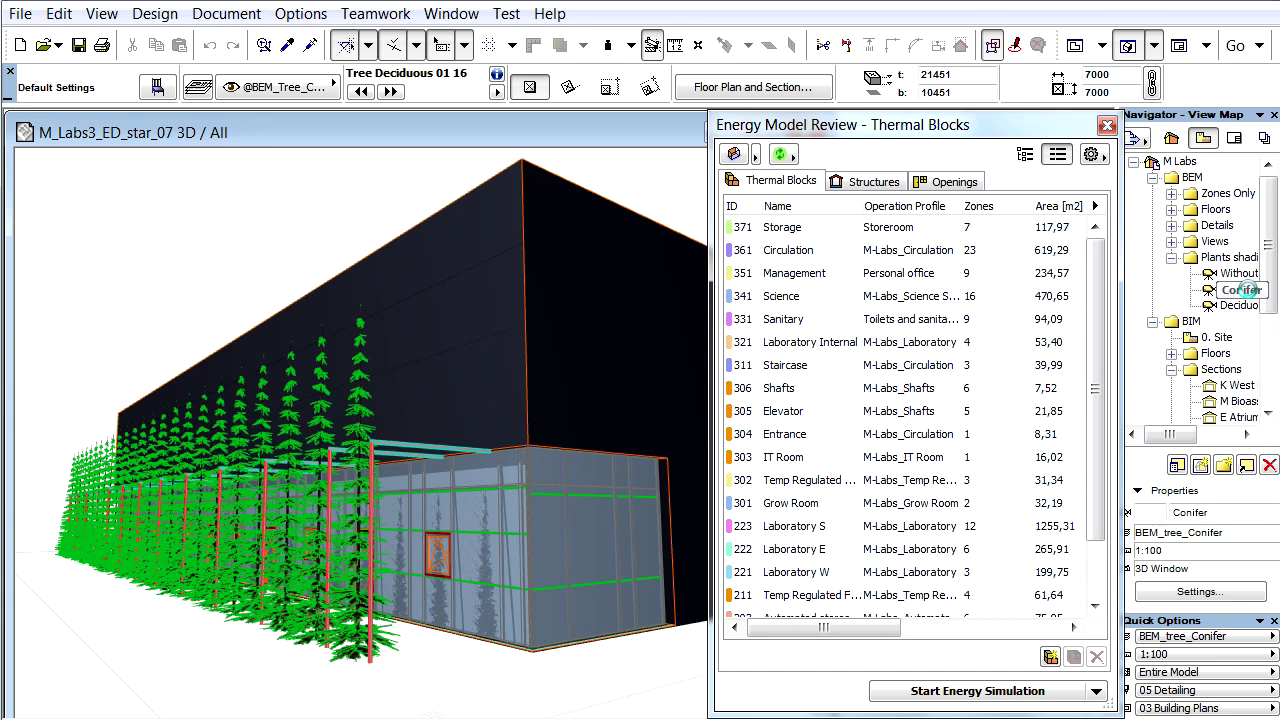
double_click(1239, 274)
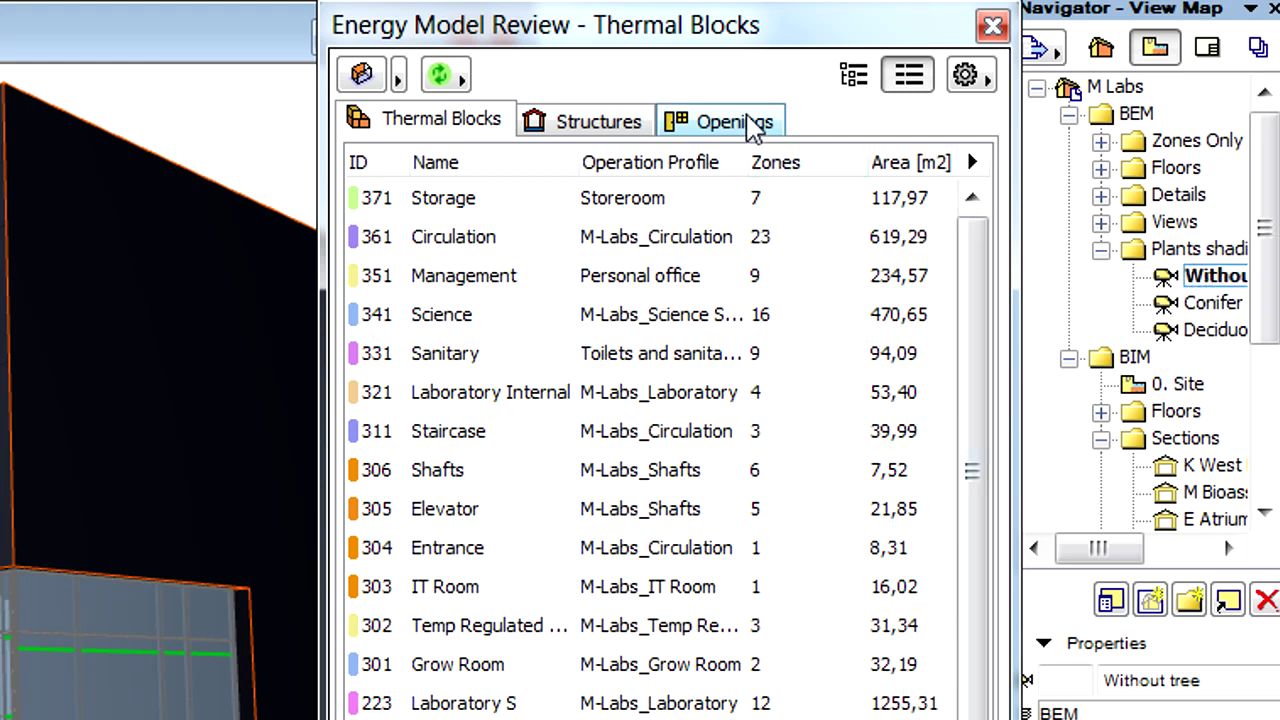
Step: In the Openings list, select all 223 Laboratory S openings from the first row to the last
click(757, 123)
click(512, 322)
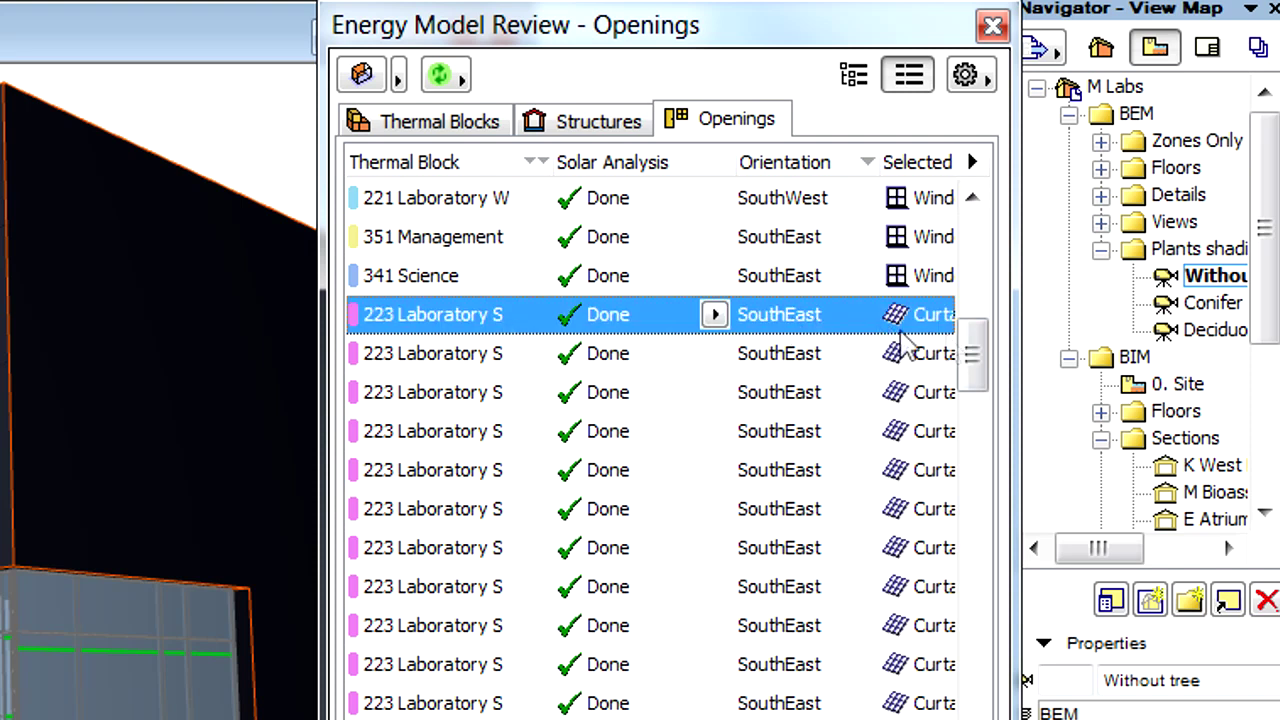
drag(980, 349, 980, 375)
shift+click(488, 675)
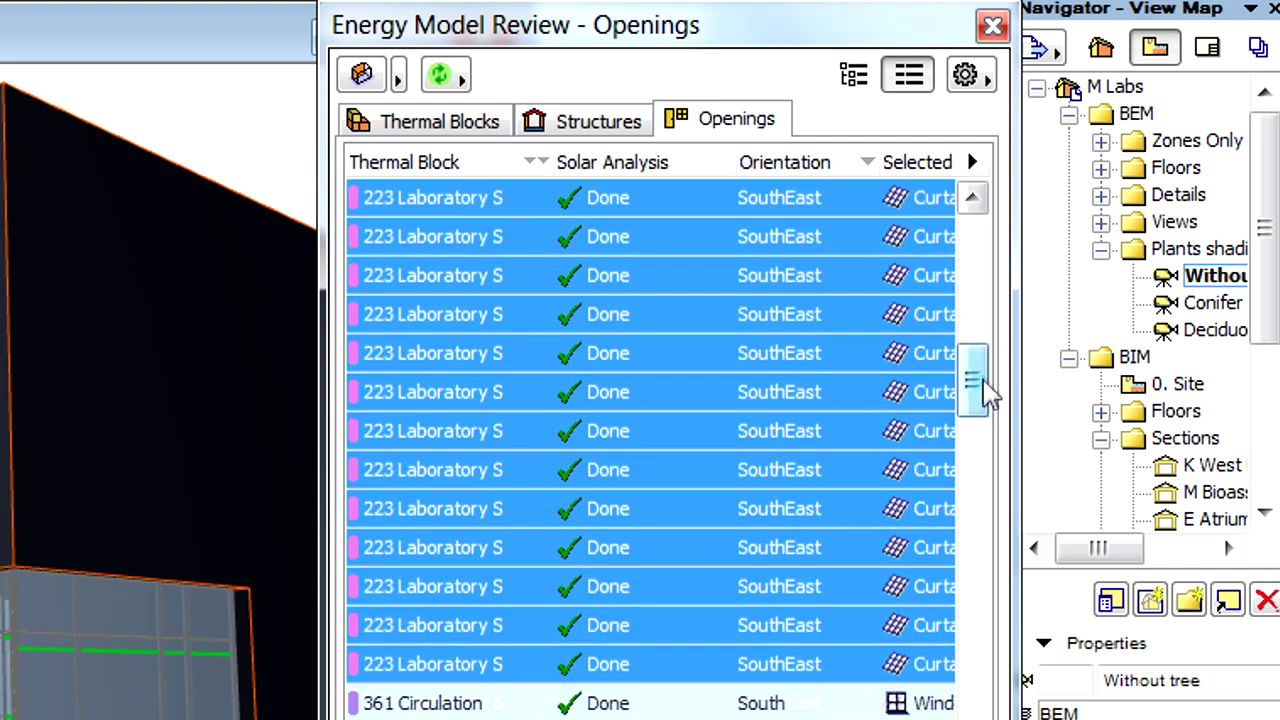
drag(991, 394, 985, 385)
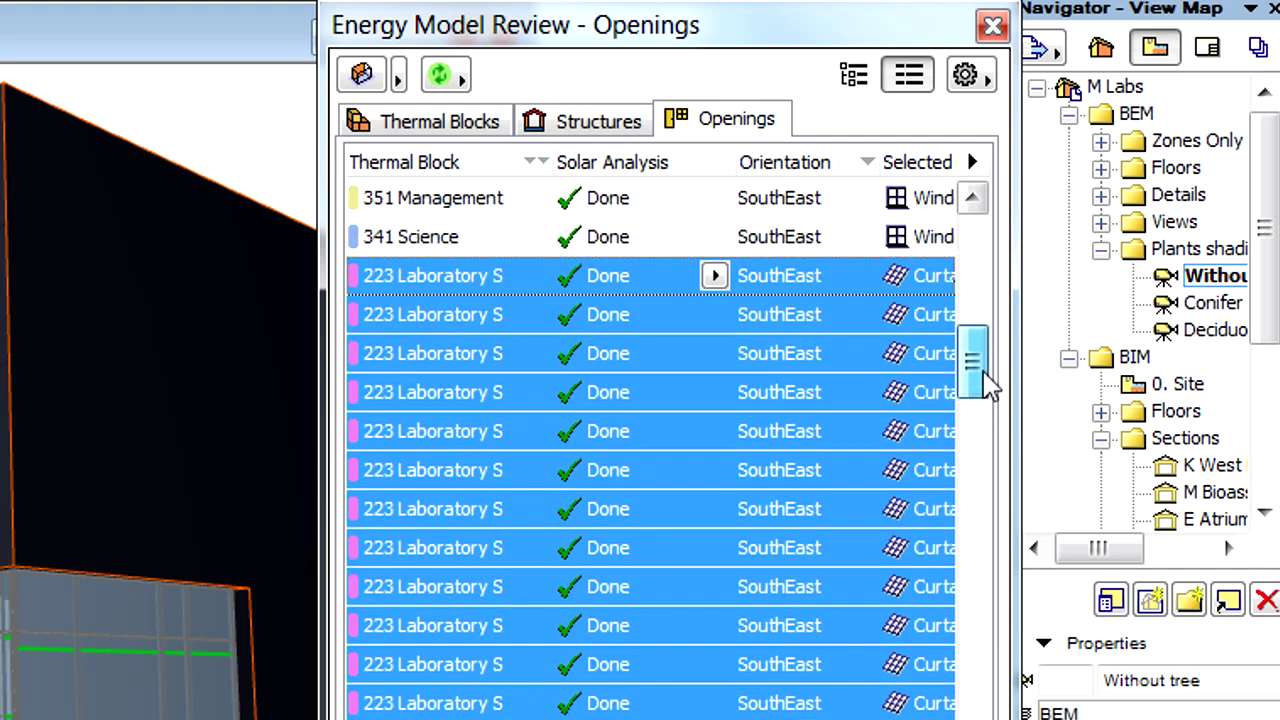
click(716, 276)
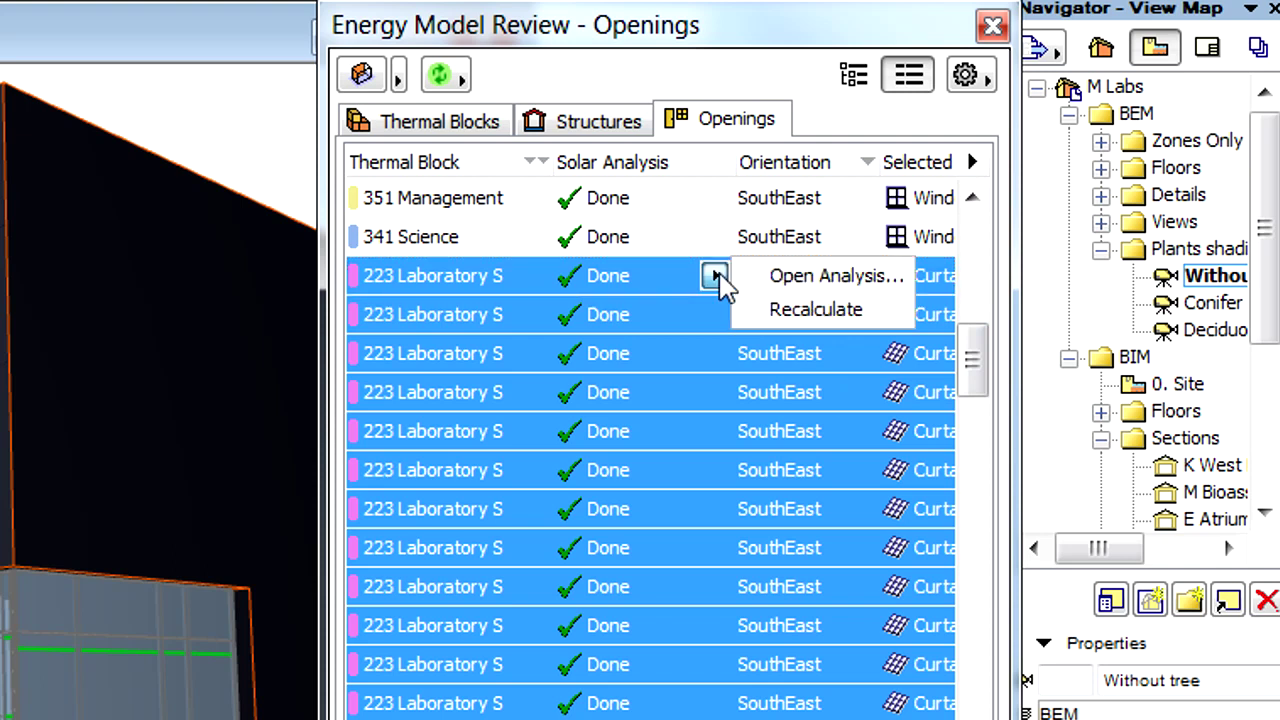
Step: Open the no-tree Solar Analysis, view direct radiation and sun-exposed glazing charts, then close it
click(810, 283)
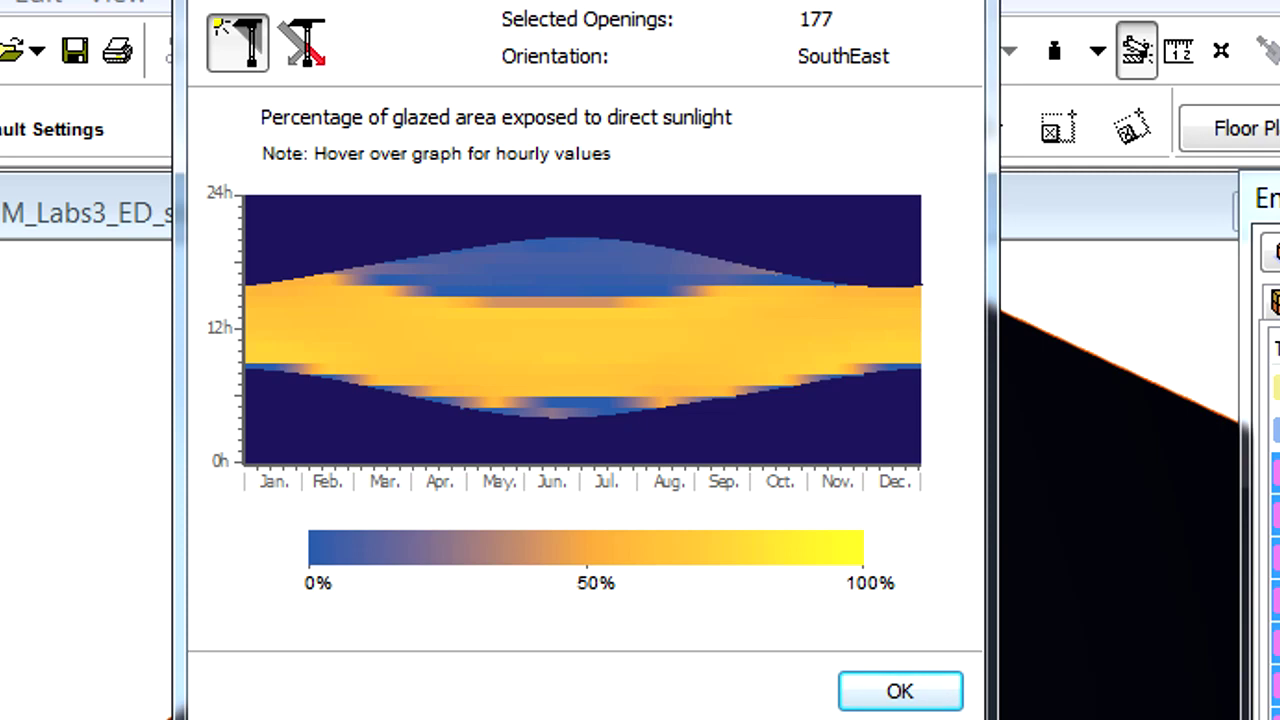
click(302, 48)
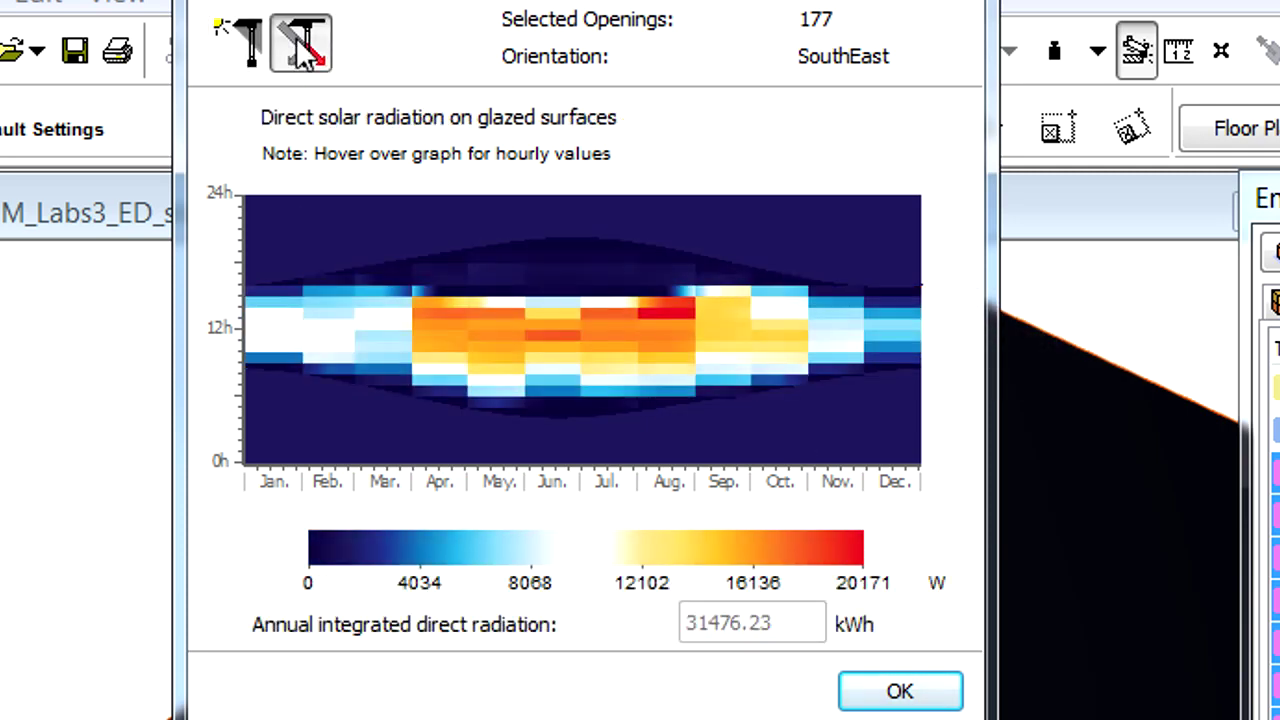
click(243, 55)
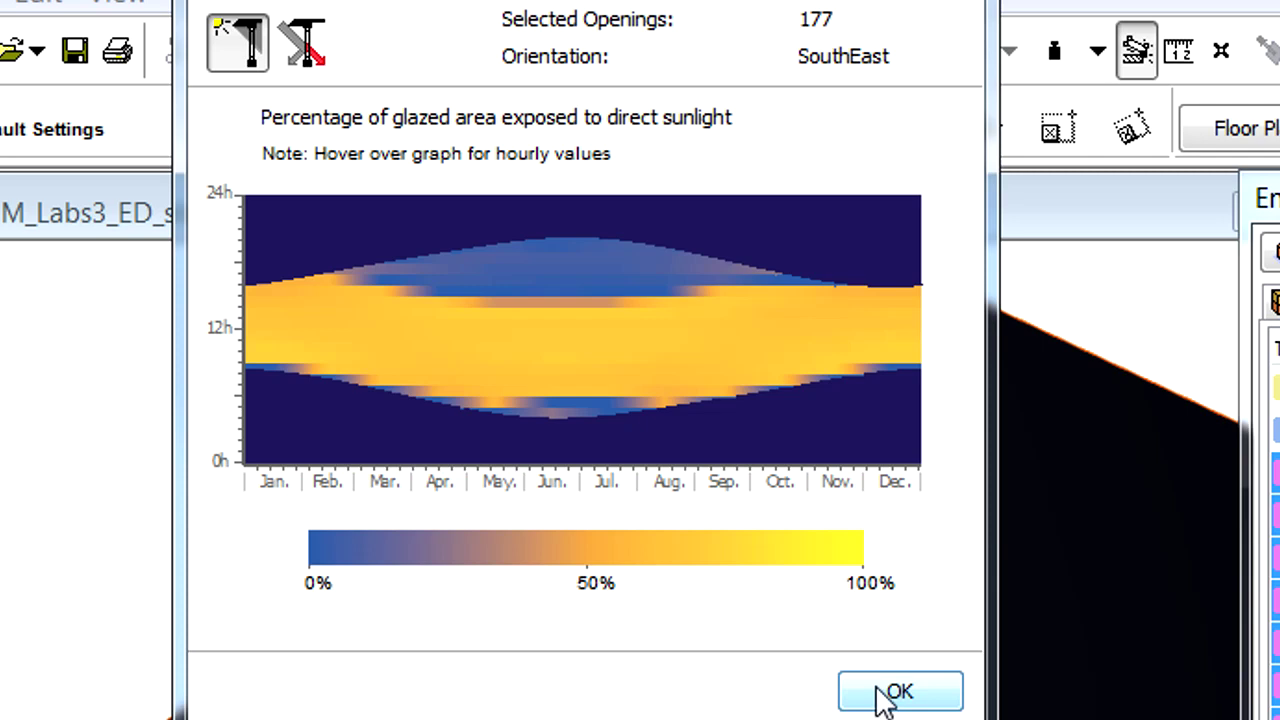
click(884, 697)
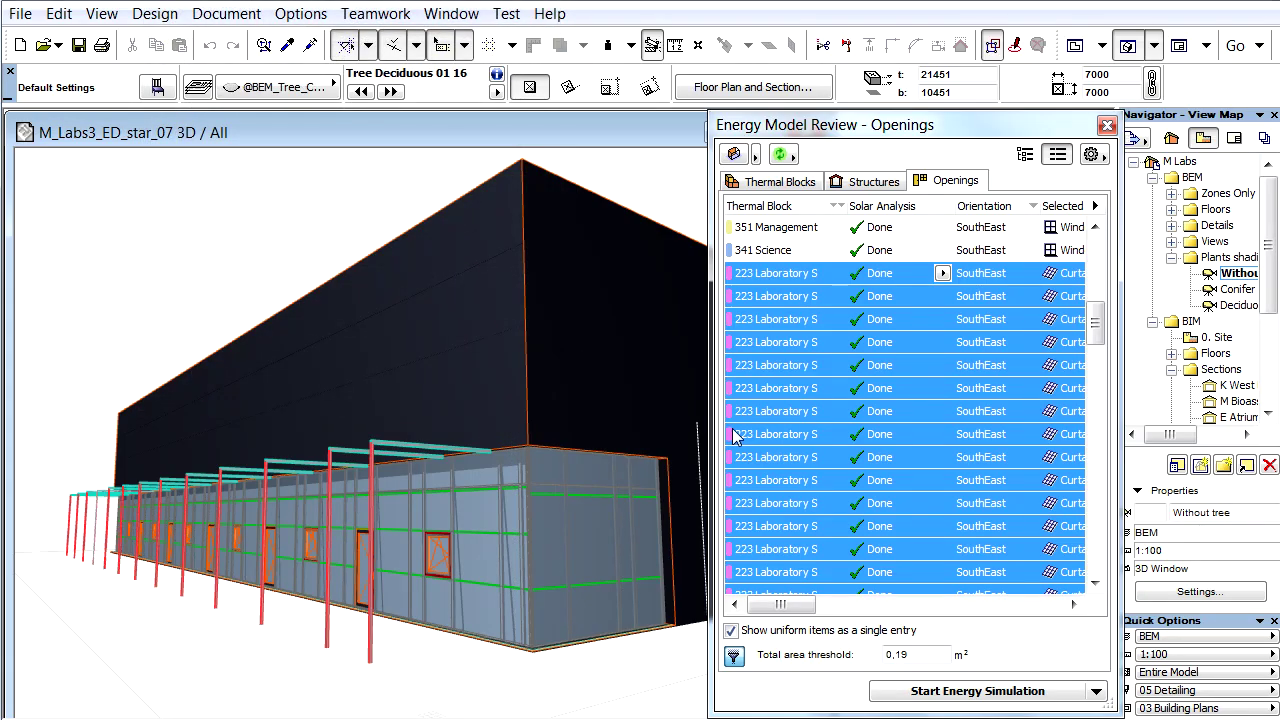
Step: Switch to the Conifer shading view and bring up the selected openings' analysis actions
click(1232, 289)
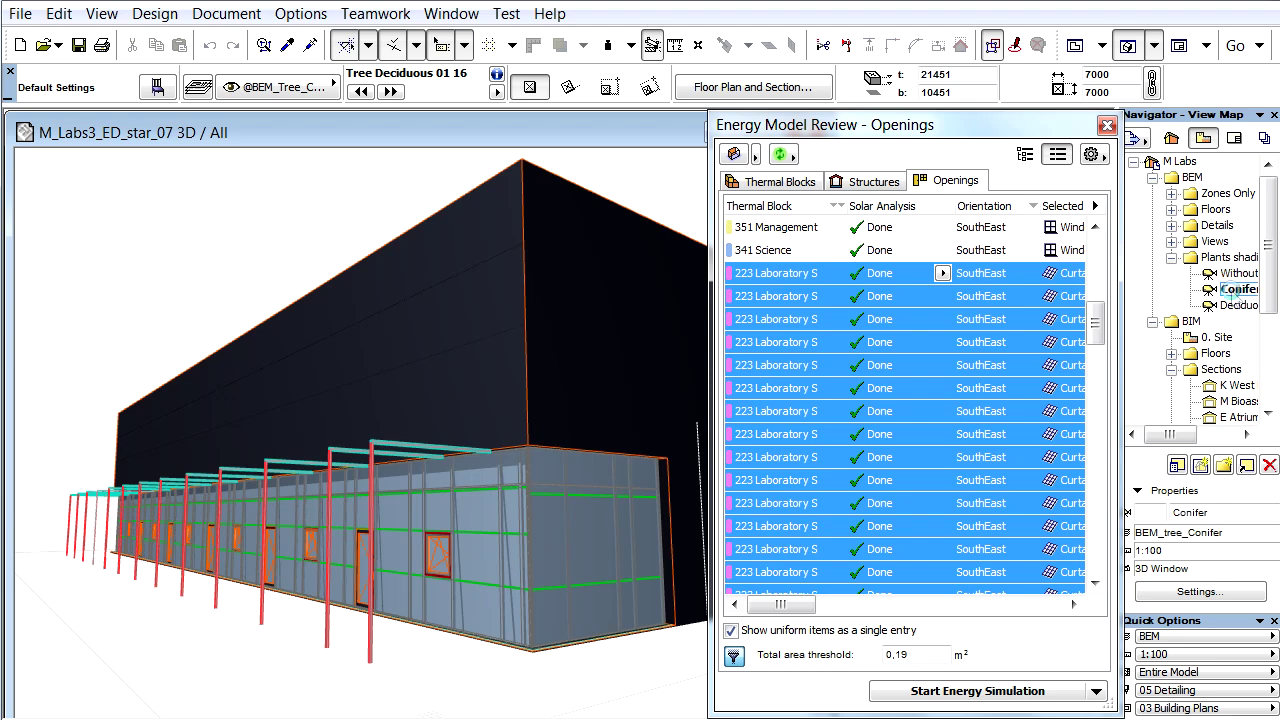
double_click(1232, 289)
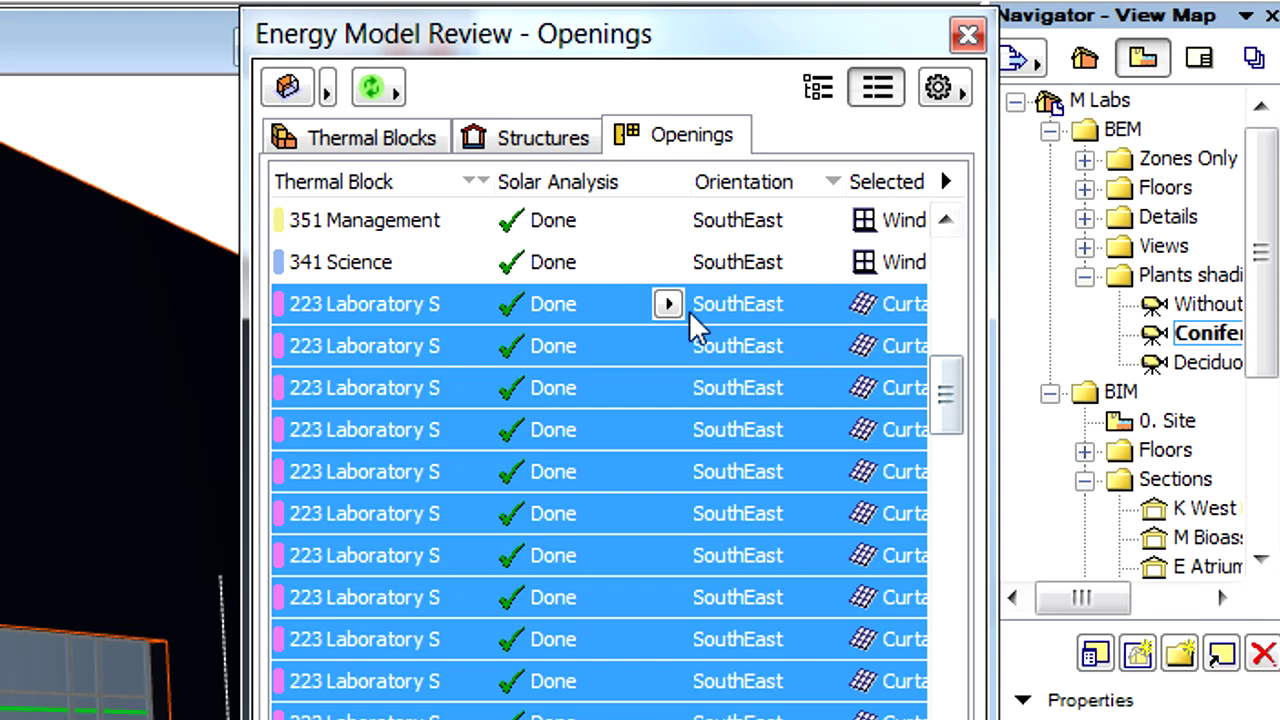
click(942, 273)
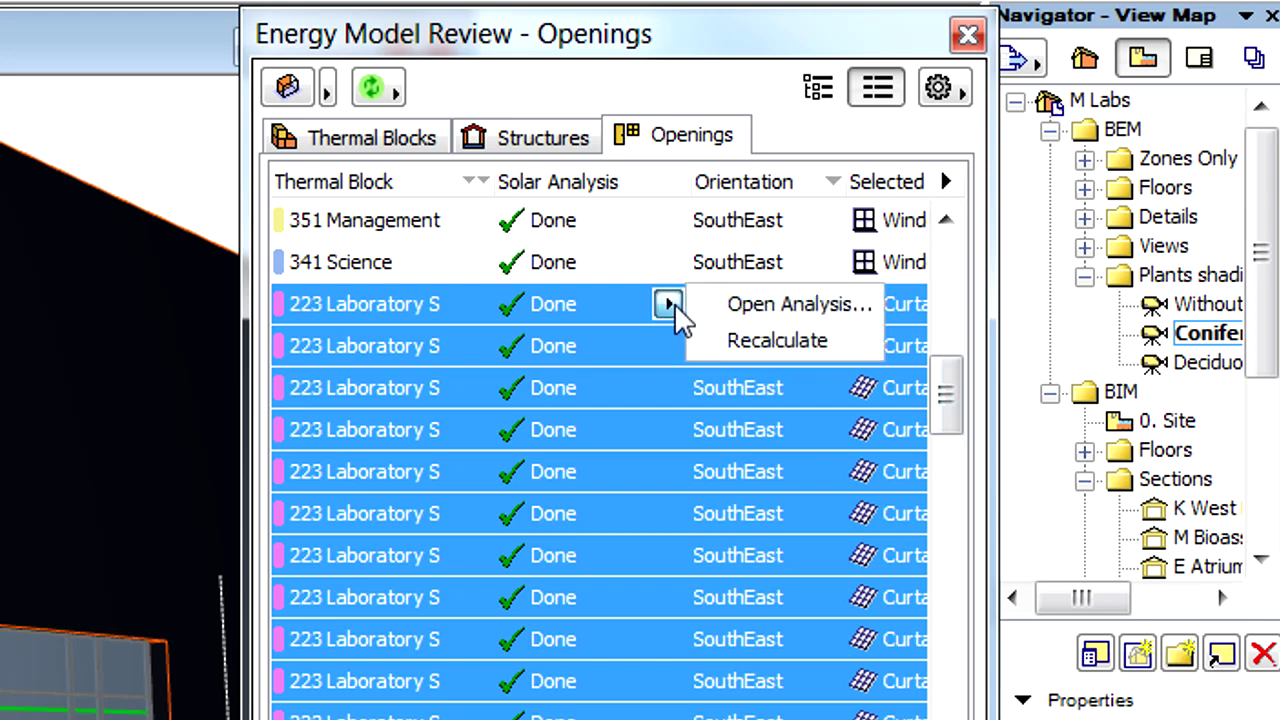
Step: Recalculate the solar analysis with conifer shading, view the direct radiation chart, and close it
click(760, 342)
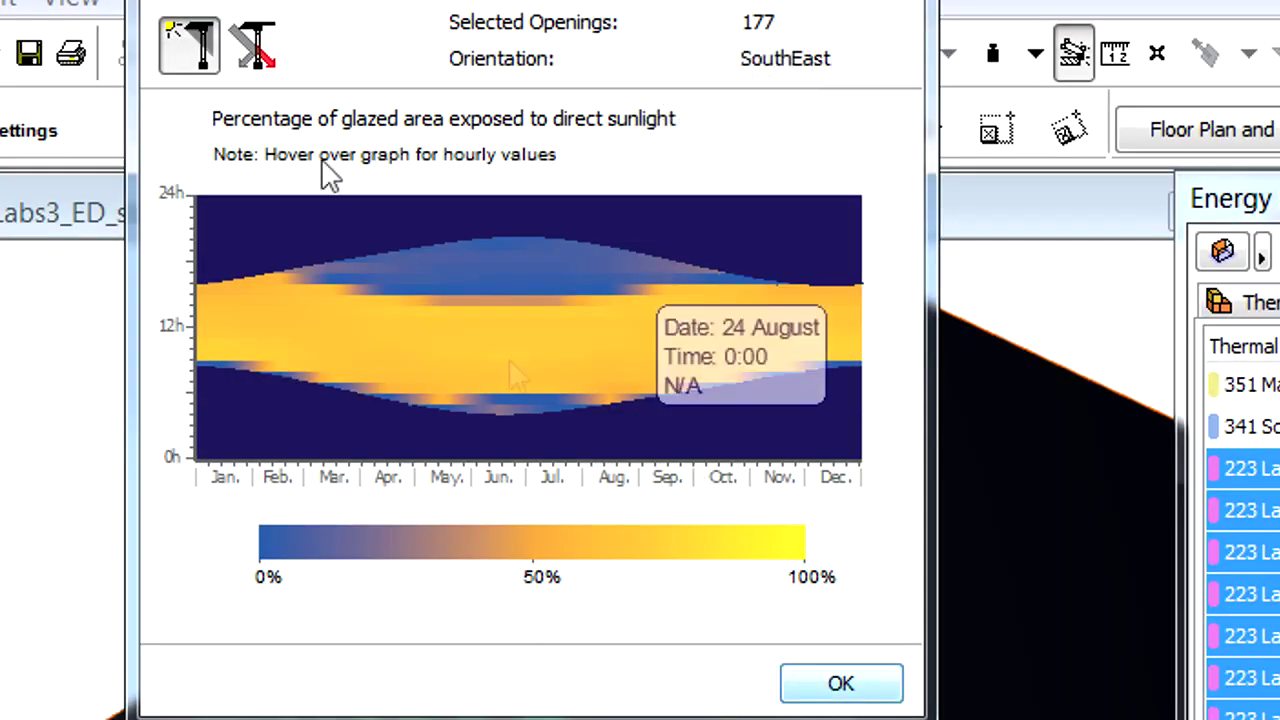
click(251, 44)
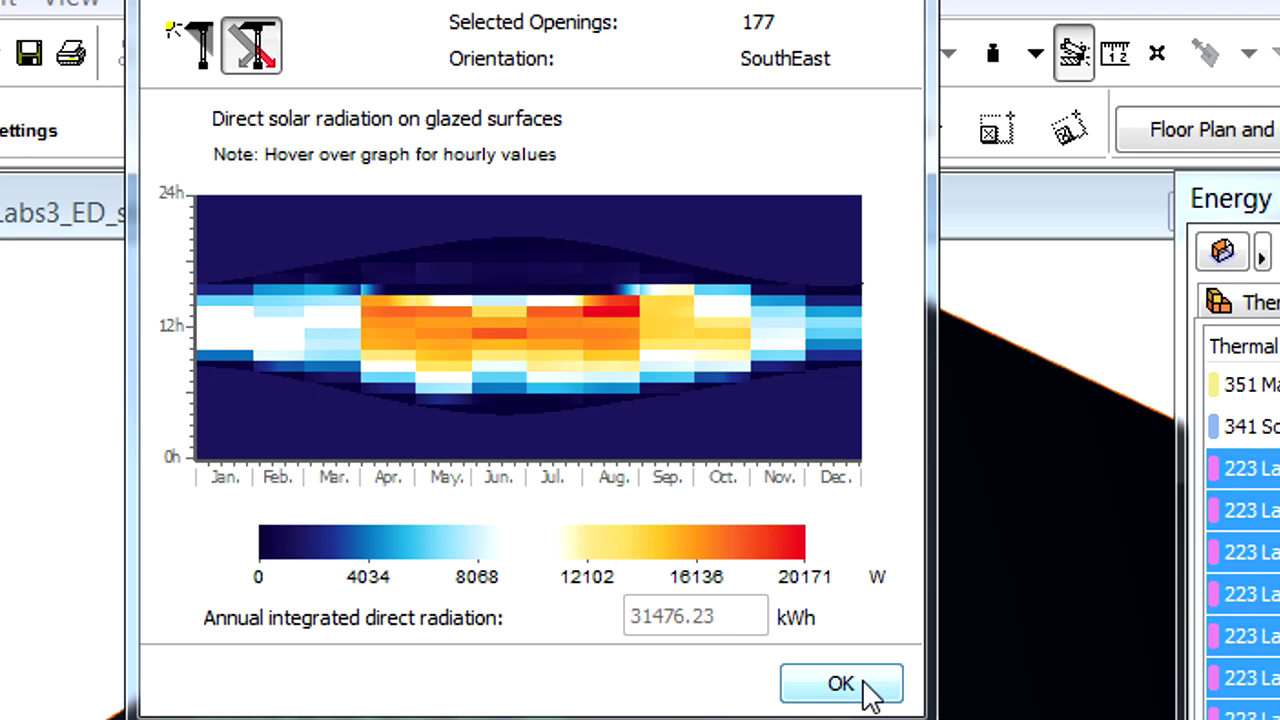
click(864, 684)
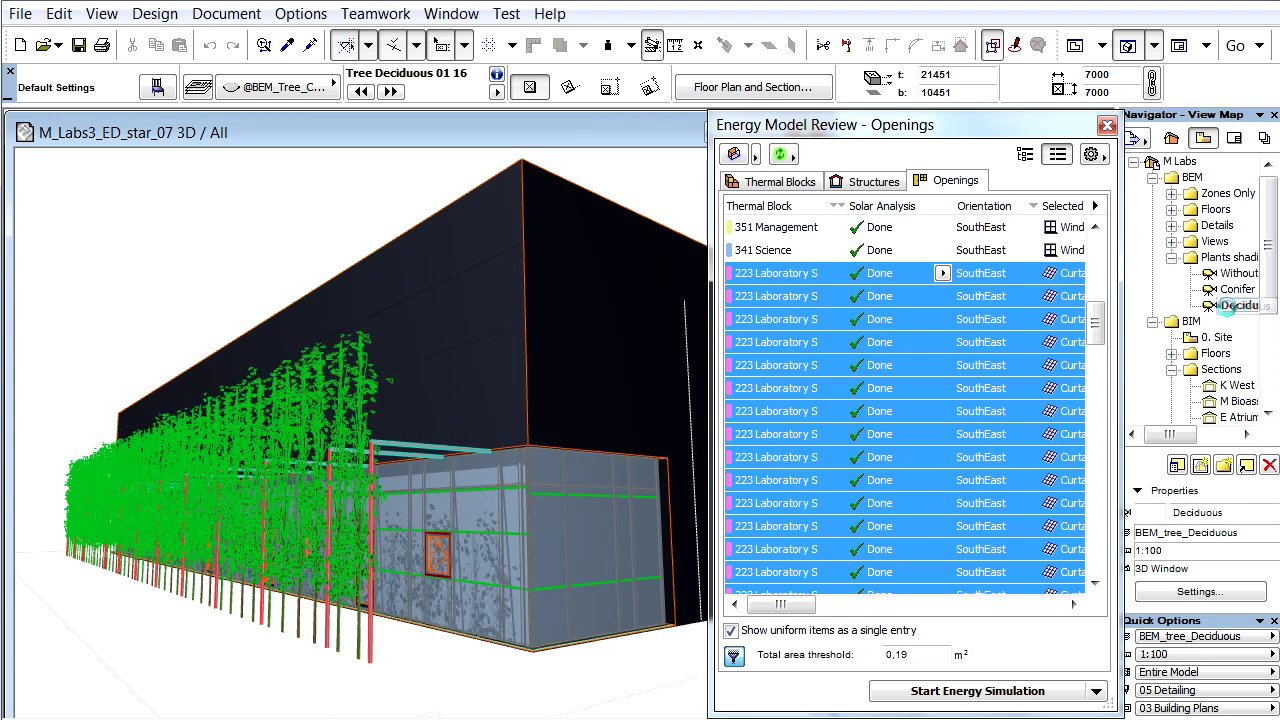
Step: Open the deciduous-shaded Solar Analysis and show the sun-exposed glazing percentage chart
click(942, 273)
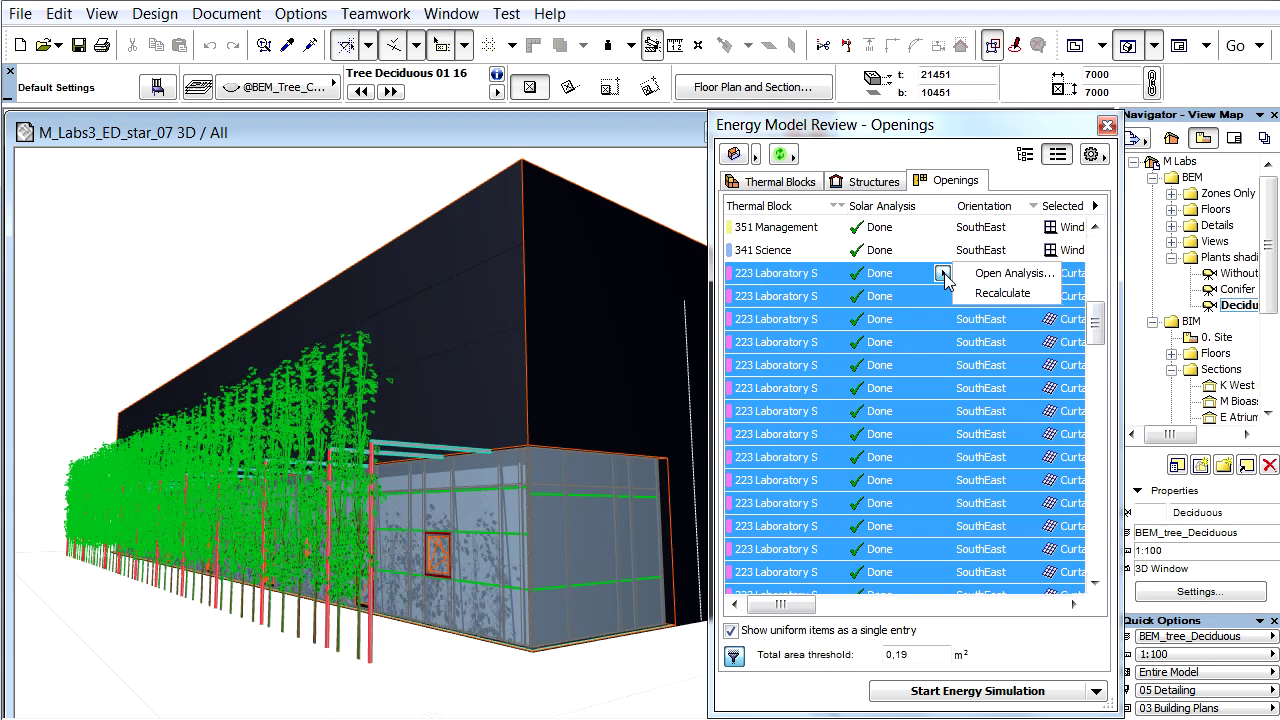
click(1016, 272)
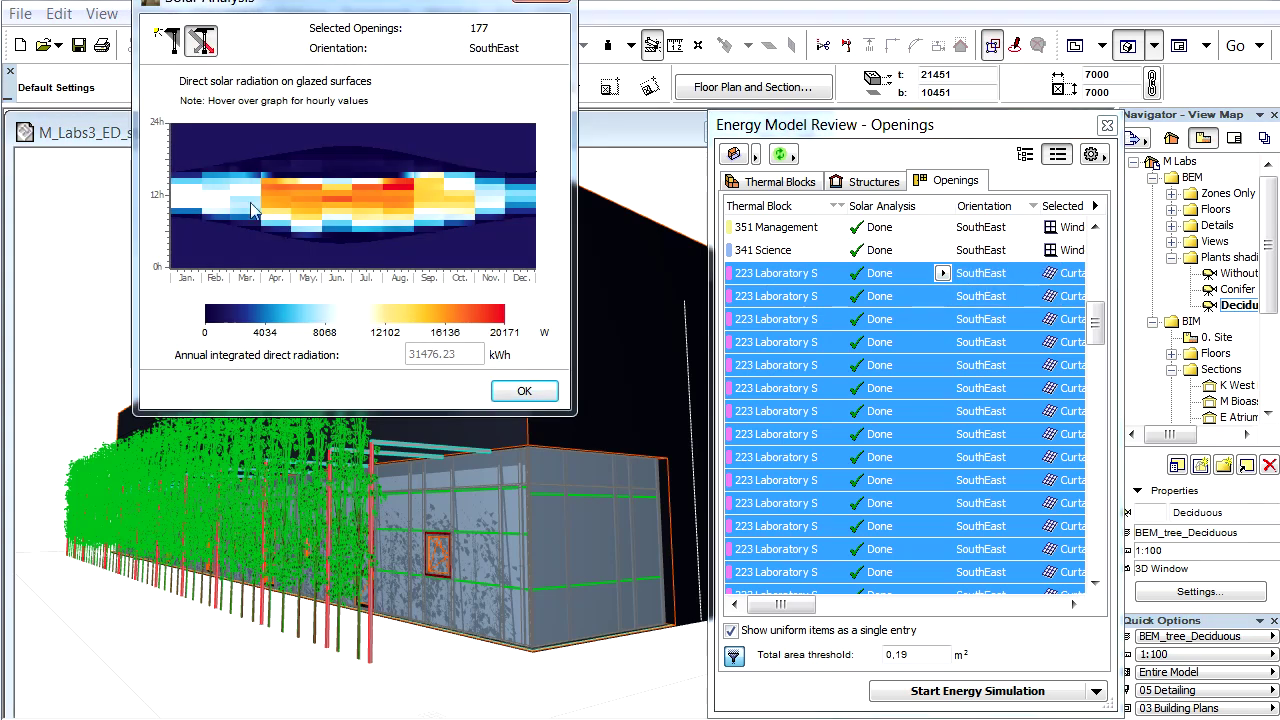
click(172, 42)
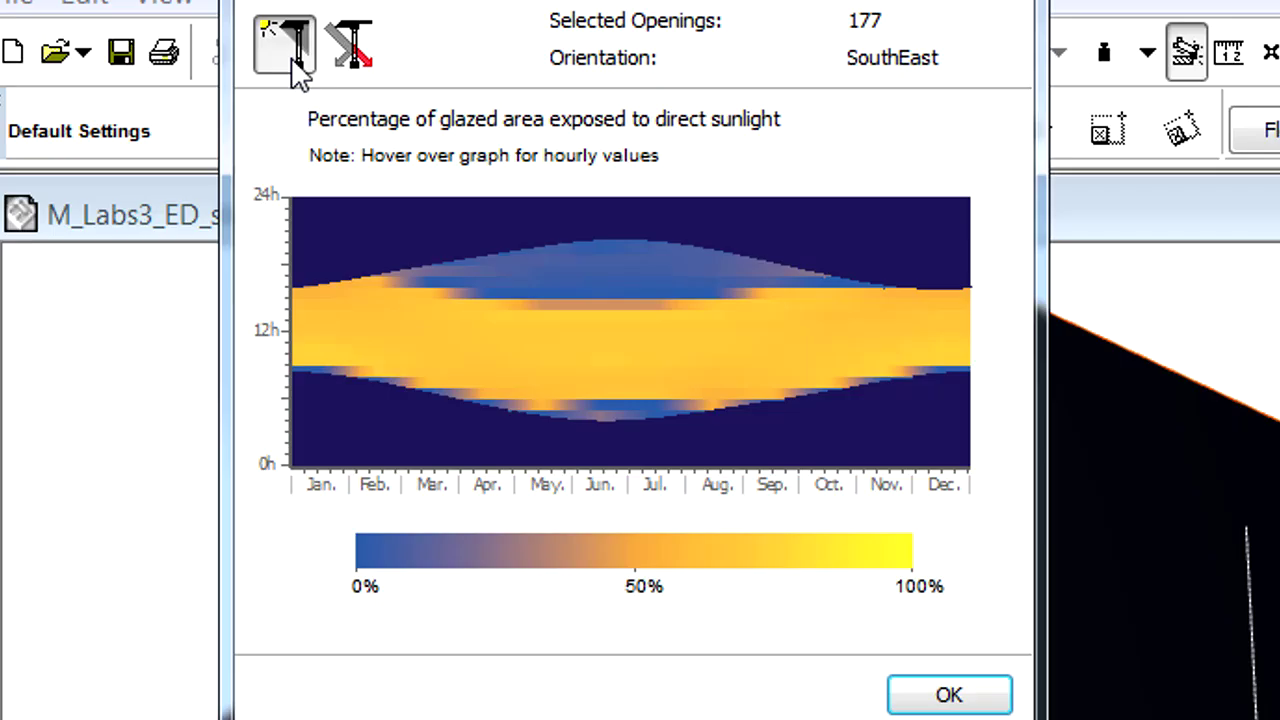